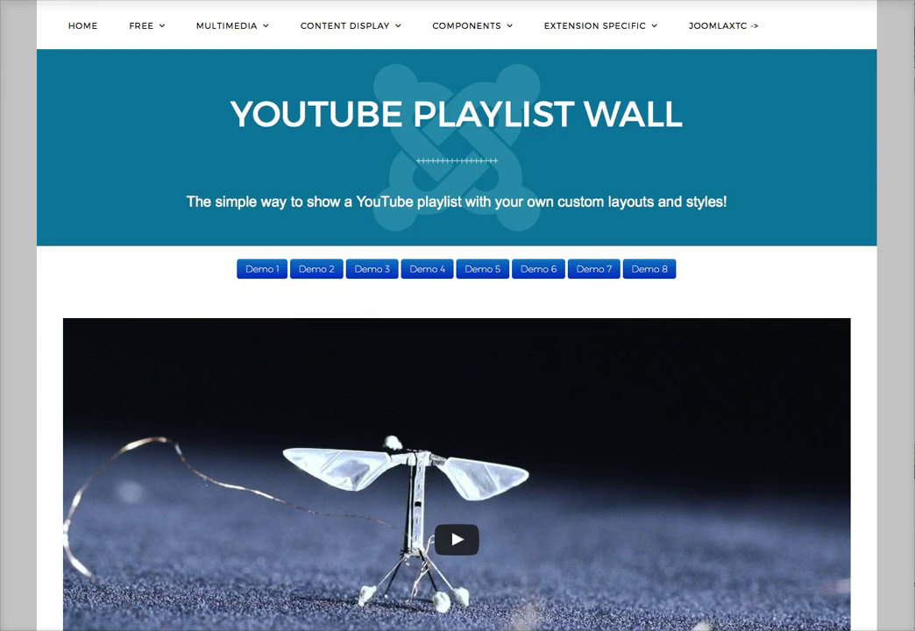
Scroll down to the 24-video thumbnail grid under the 'Tiny, Robotic Bees' featured player.
scroll(368, 429, "down", 5)
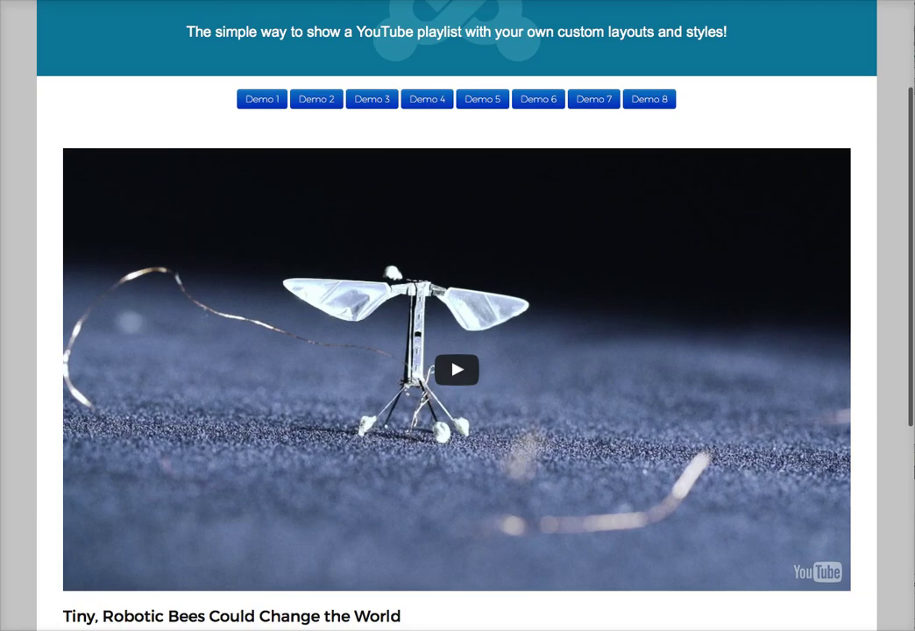
scroll(456, 316, "down", 2)
scroll(455, 315, "up", 2)
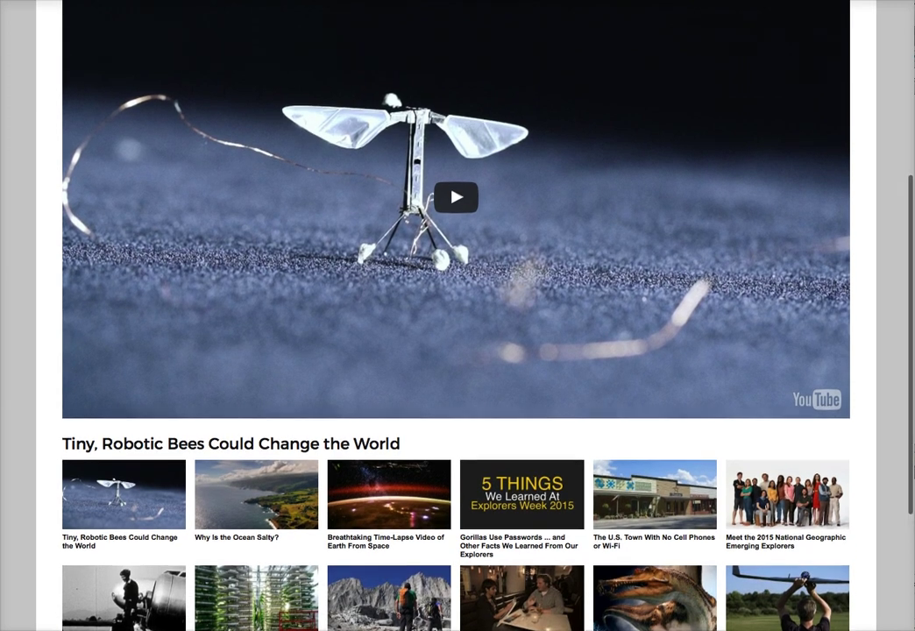
scroll(368, 174, "up", 2)
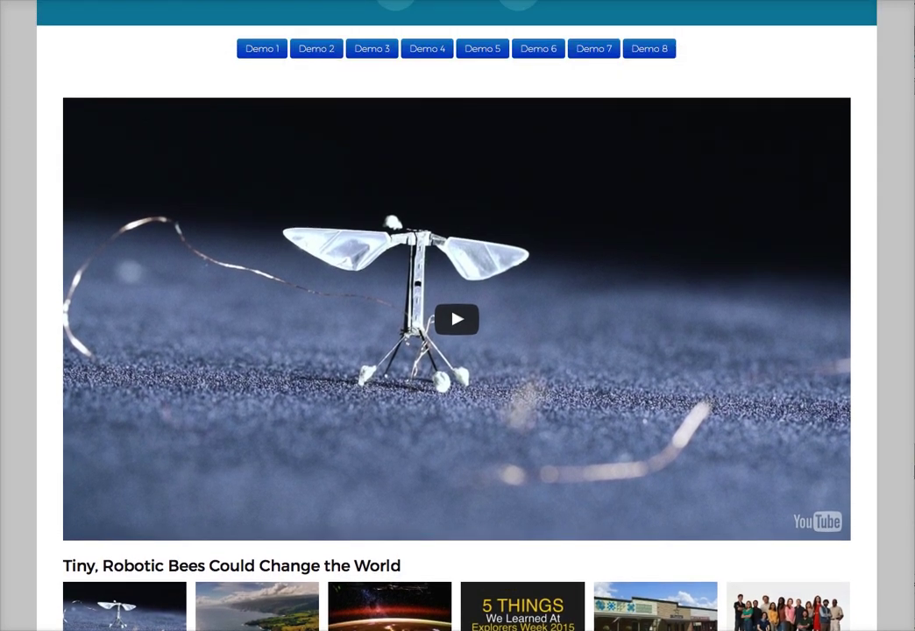
scroll(367, 249, "down", 5)
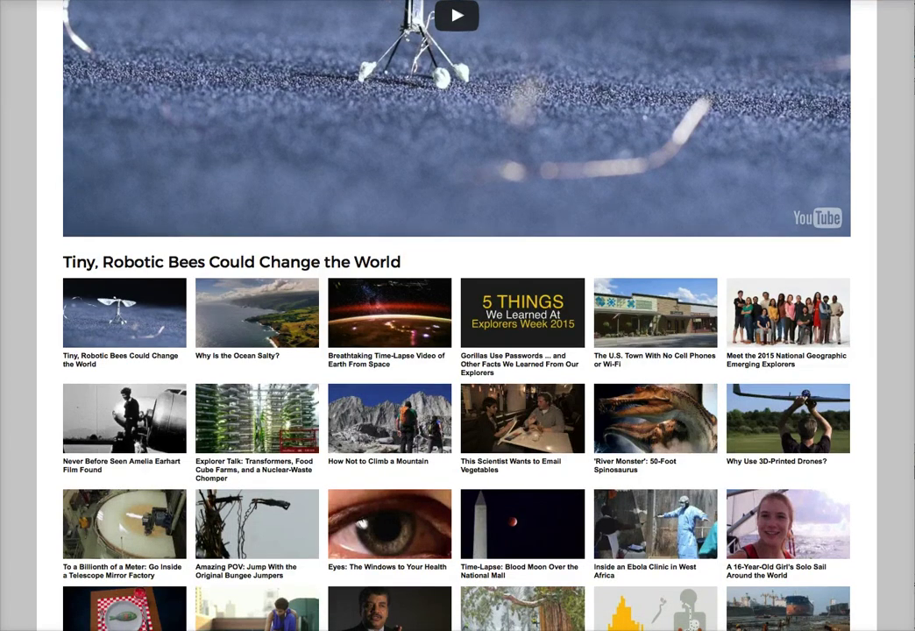
scroll(457, 316, "down", 2)
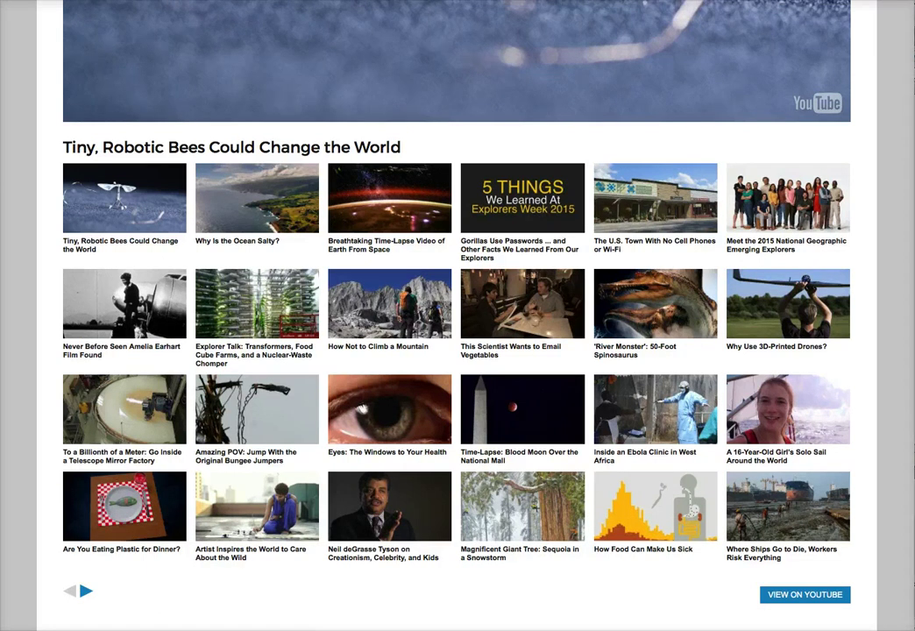
scroll(456, 315, "down", 5)
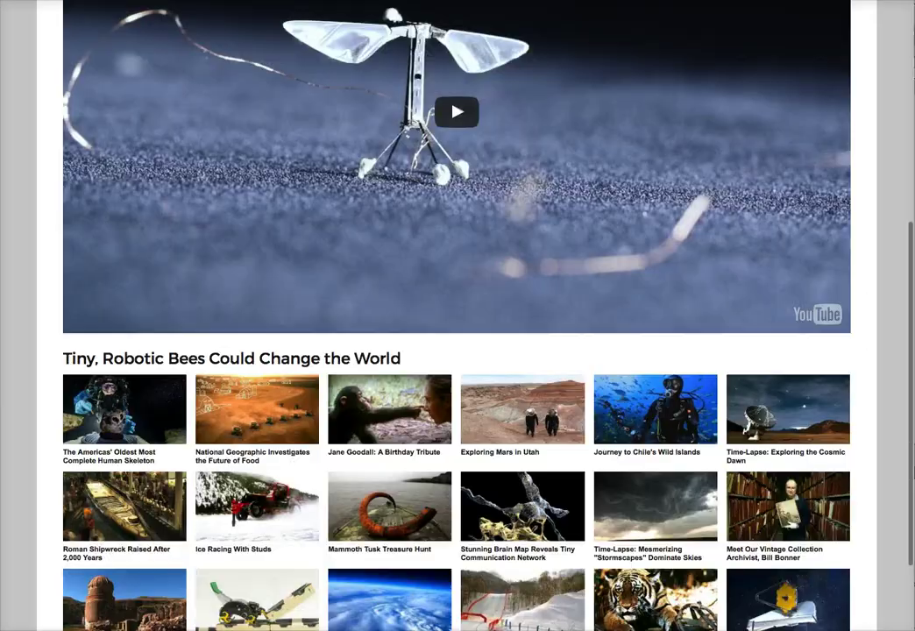
scroll(456, 315, "up", 1)
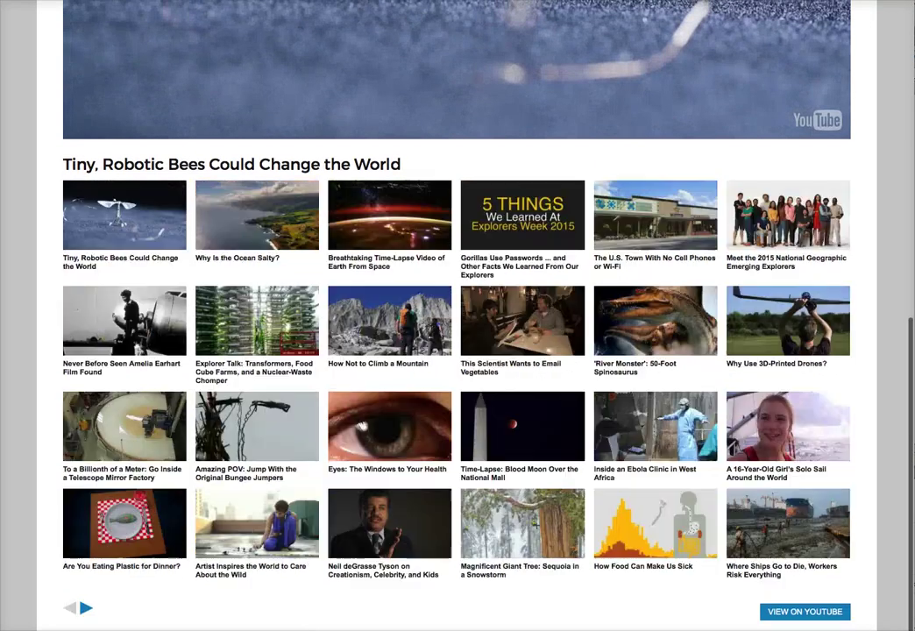
scroll(456, 316, "down", 1)
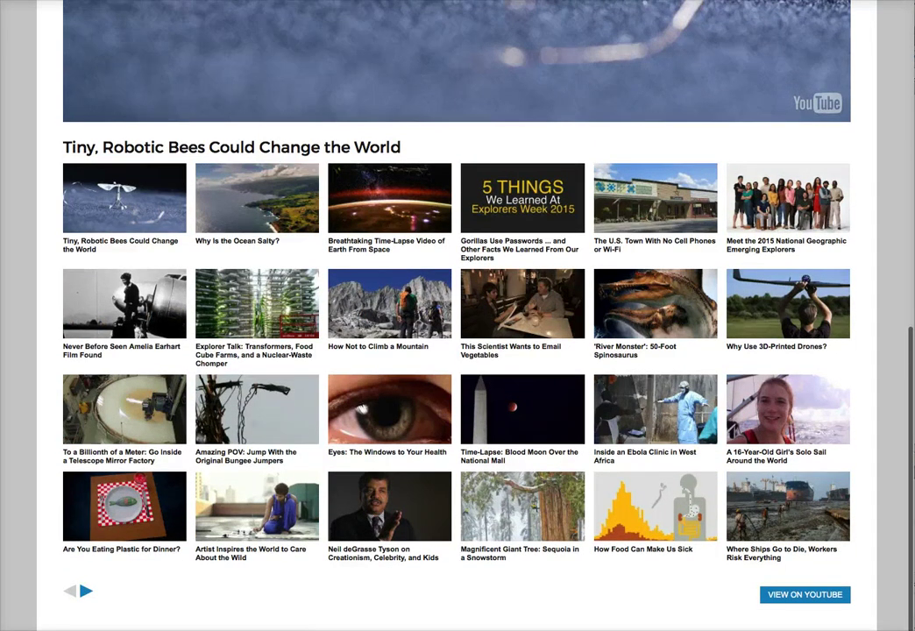
Load another demo and scroll through its greyscale thumbnail wall, then back to the top.
left_click(522, 408)
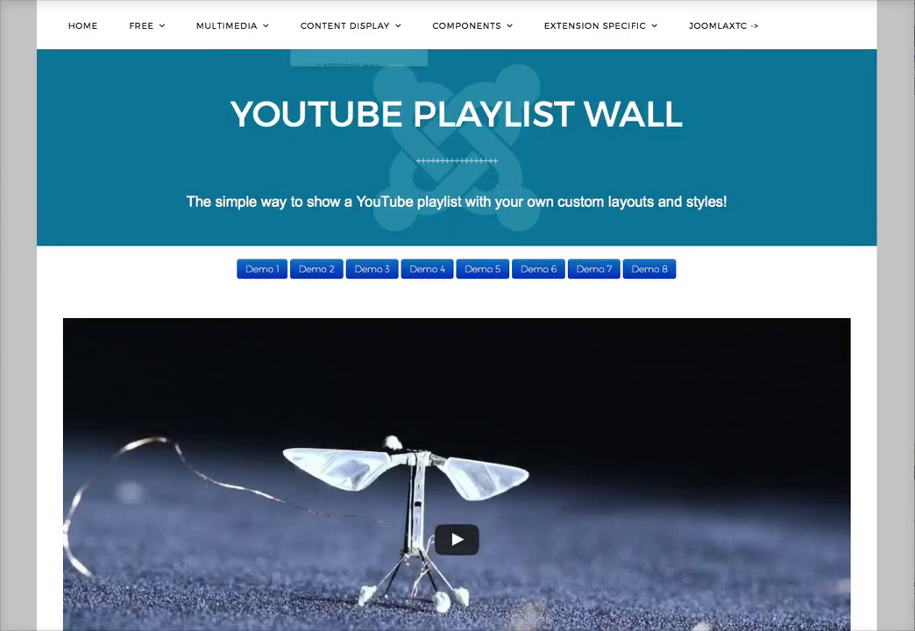
scroll(367, 430, "down", 5)
scroll(367, 96, "down", 4)
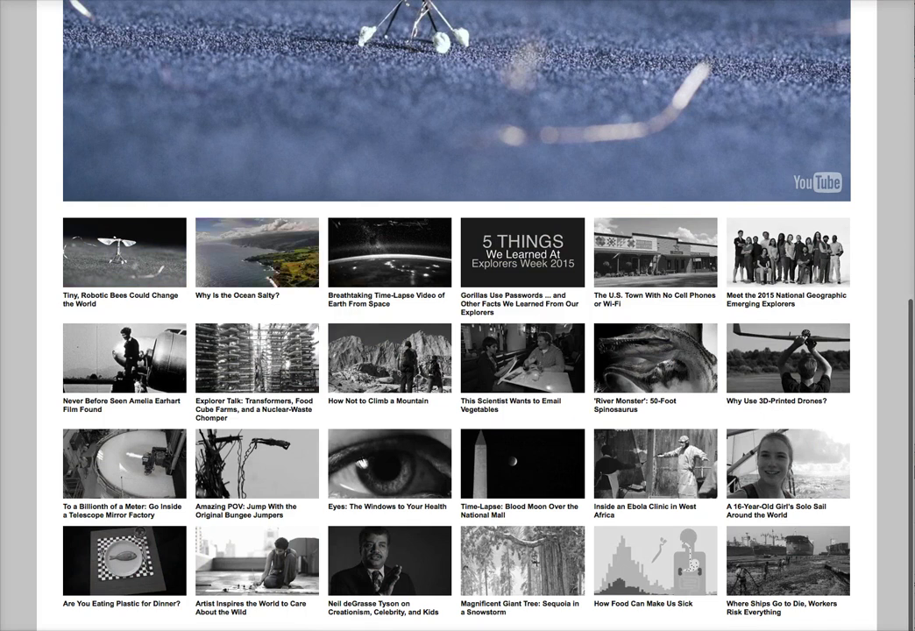
scroll(368, 429, "up", 9)
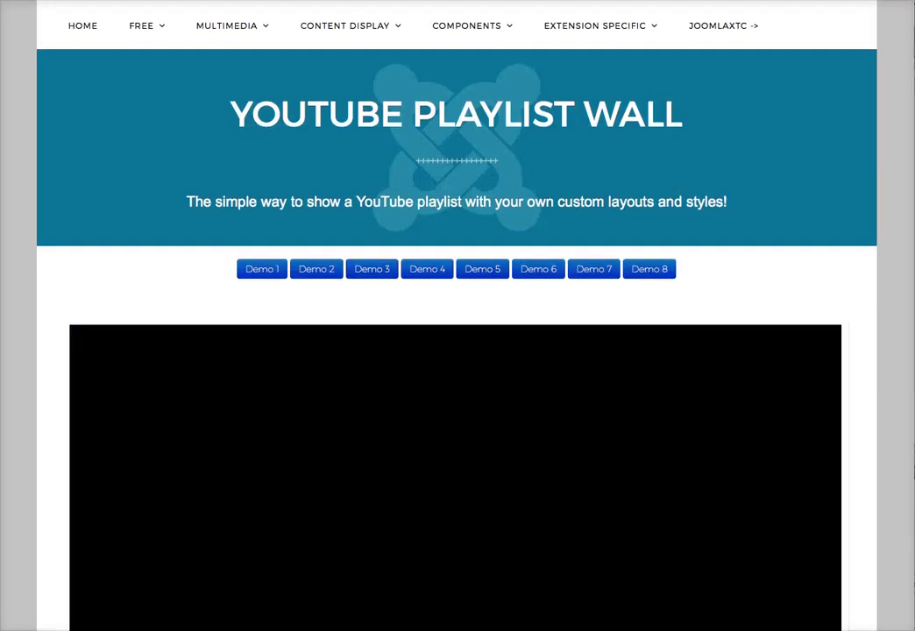
Scroll through the bordered four-column demo layout and back up.
scroll(456, 351, "down", 6)
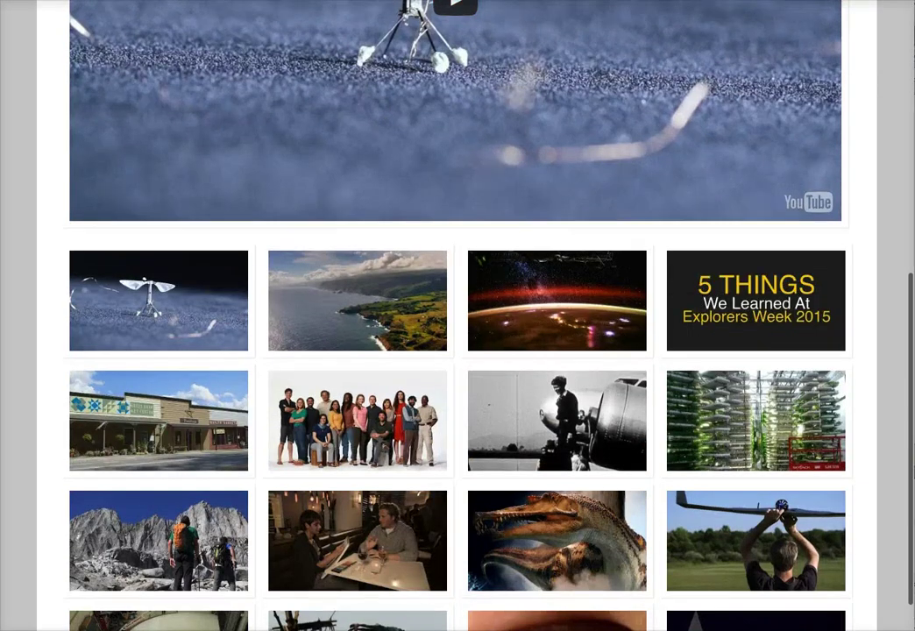
scroll(456, 350, "down", 1)
scroll(456, 351, "down", 2)
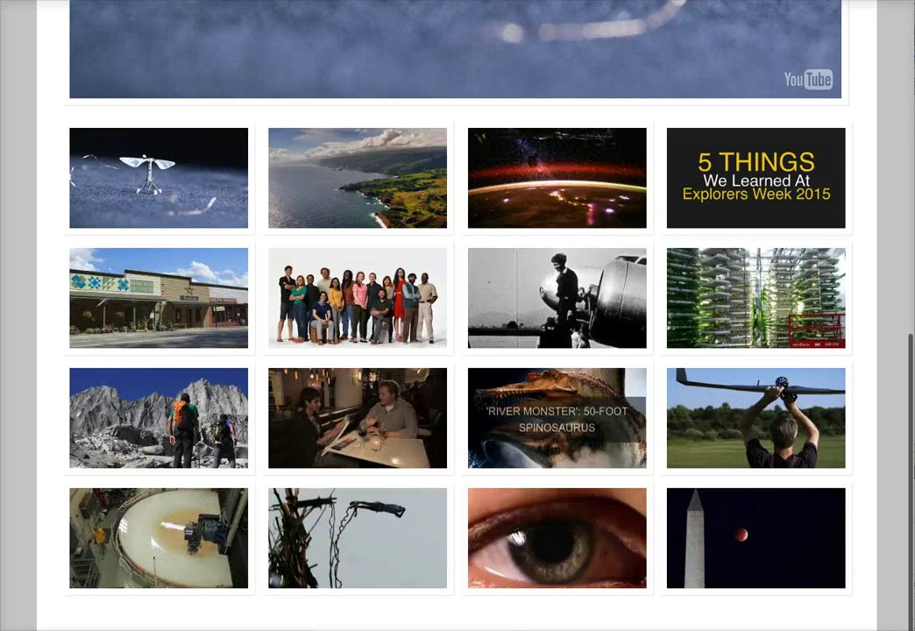
scroll(456, 315, "up", 6)
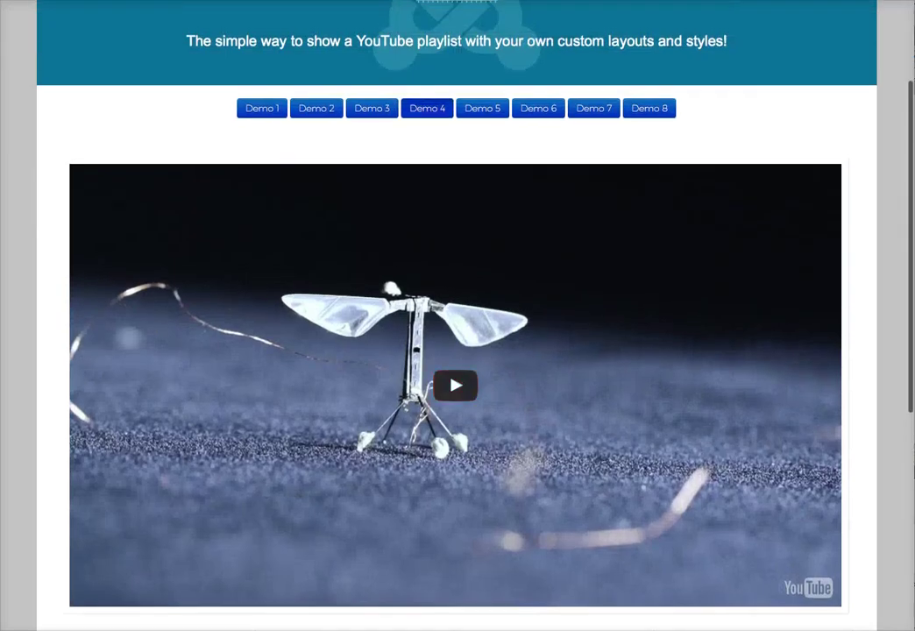
Switch to Demo 4 and view its six-across thumbnail grid under the featured video.
left_click(427, 107)
scroll(367, 179, "down", 5)
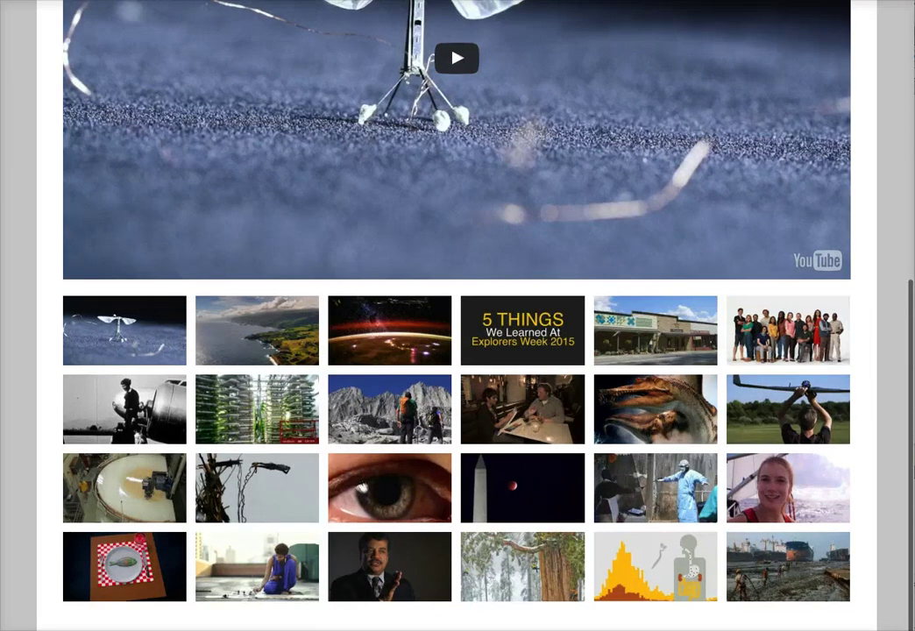
scroll(368, 37, "up", 5)
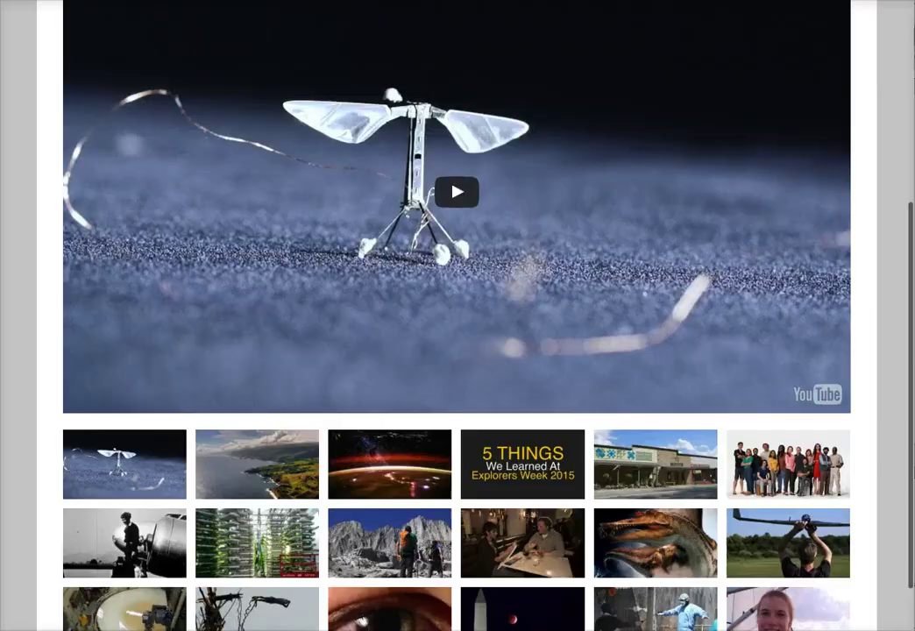
scroll(457, 315, "up", 1)
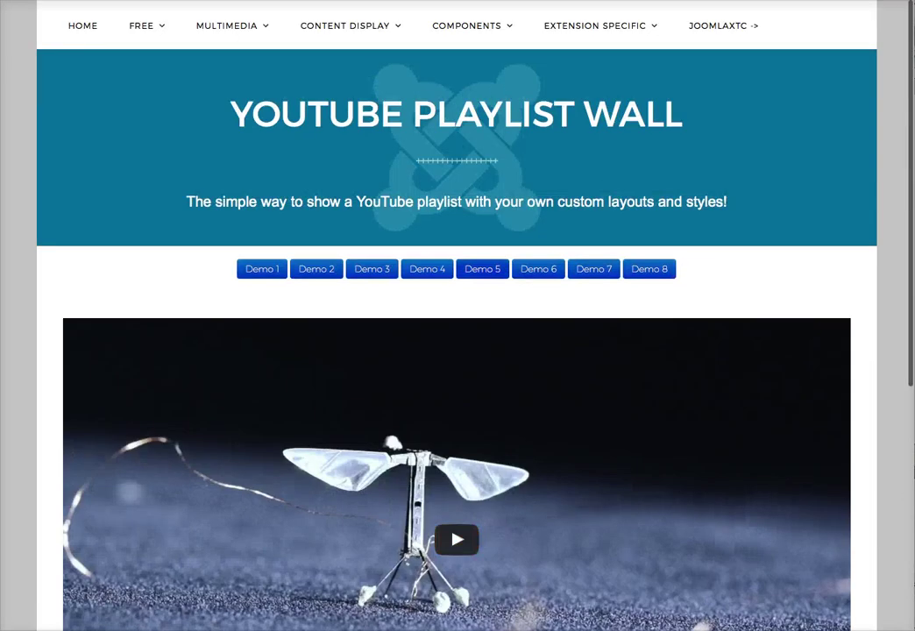
Scroll through the dark-themed playlist sidebar beside the bee video player.
scroll(456, 316, "down", 3)
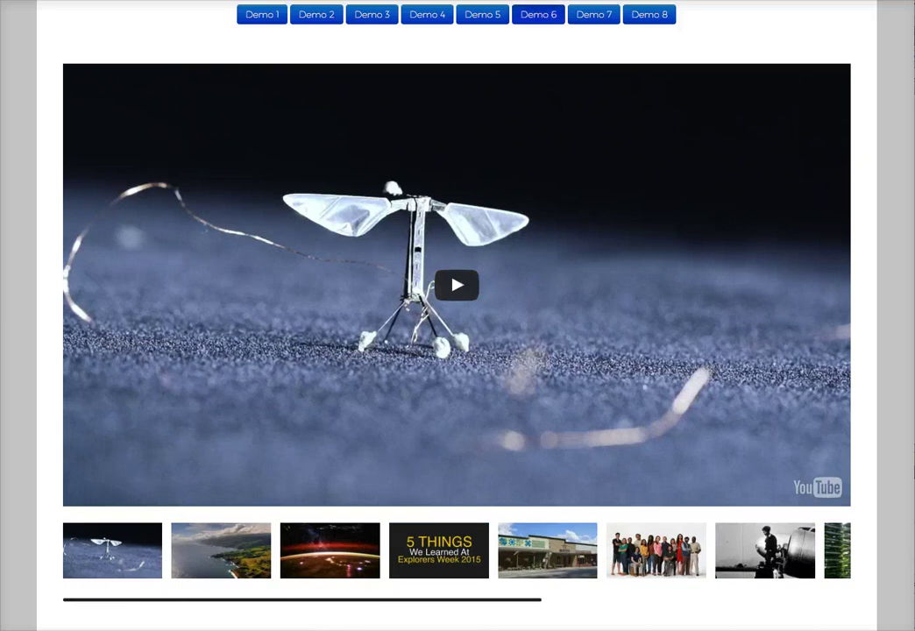
scroll(455, 351, "down", 3)
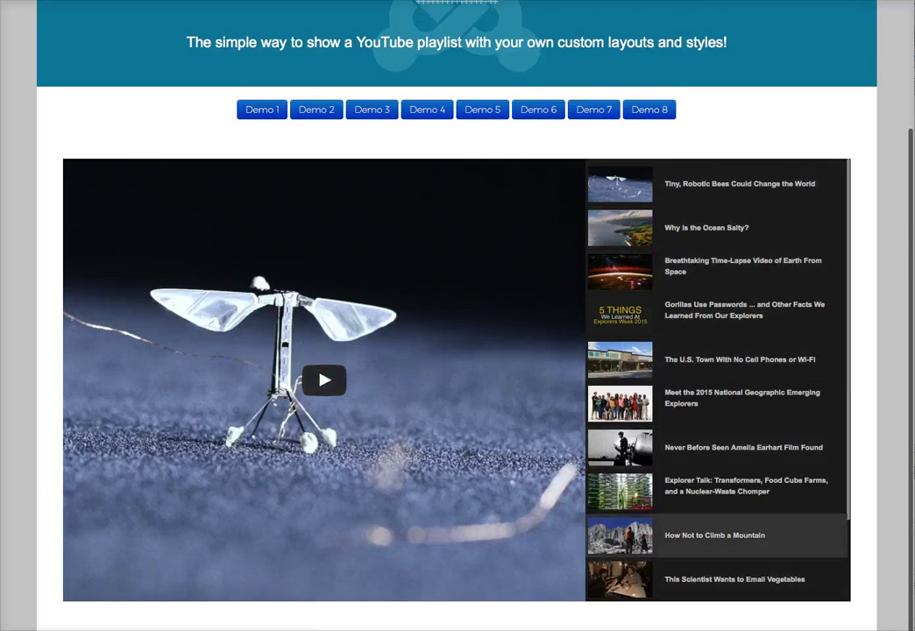
scroll(717, 380, "down", 2)
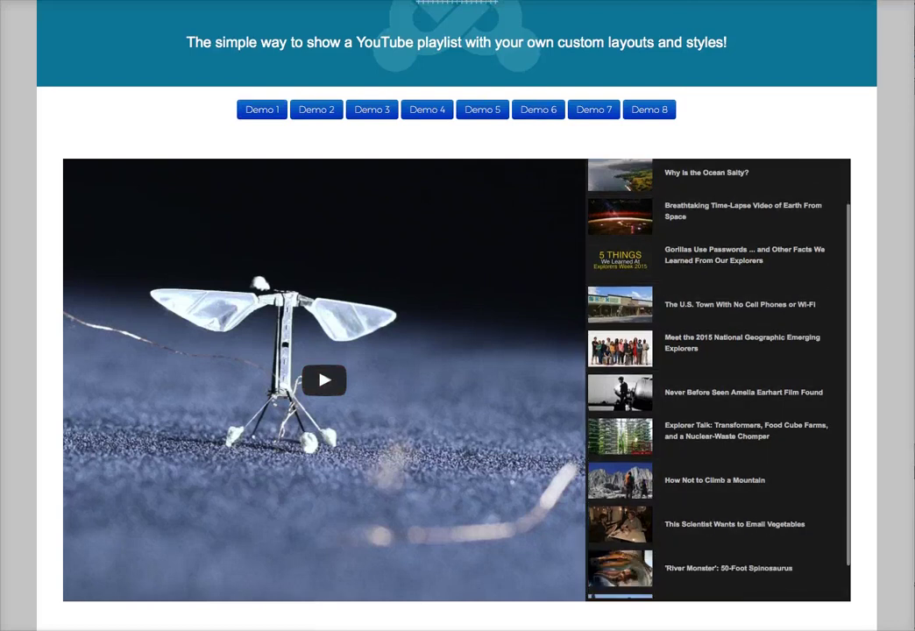
scroll(717, 379, "up", 2)
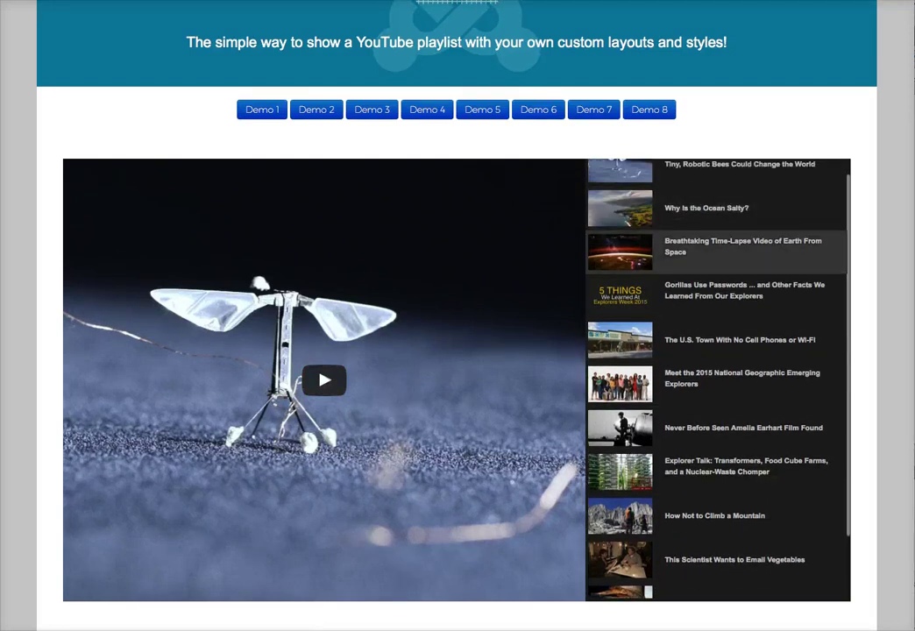
scroll(717, 380, "down", 2)
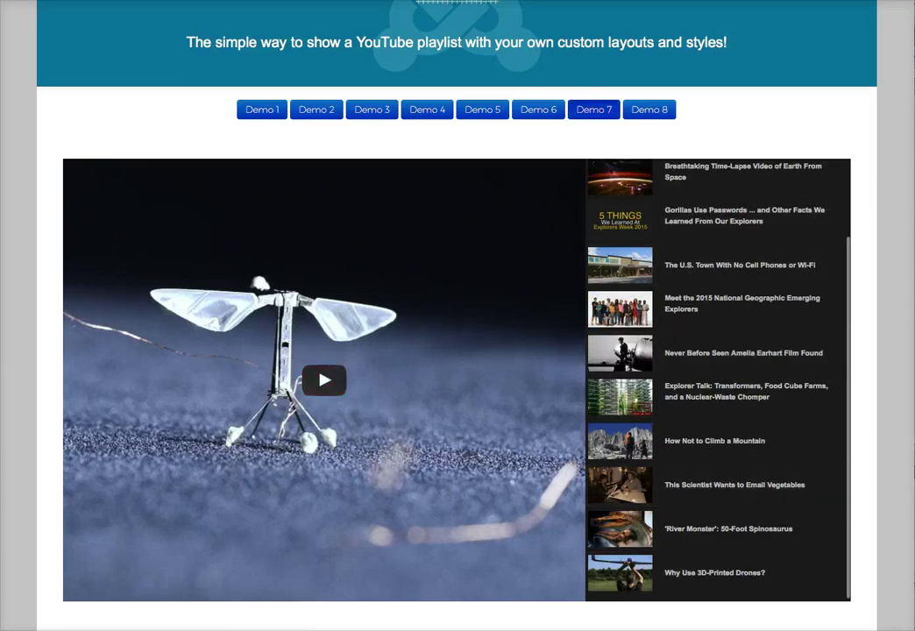
View the light-themed Demo 7 page and Demo 8's thumbnail column, ending back on Demo 1.
left_click(593, 110)
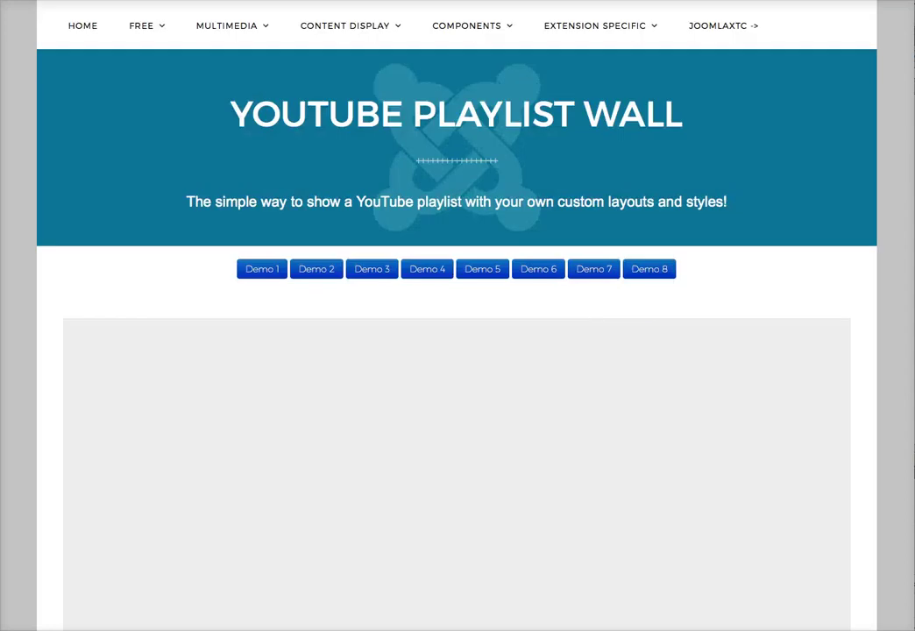
scroll(594, 110, "down", 3)
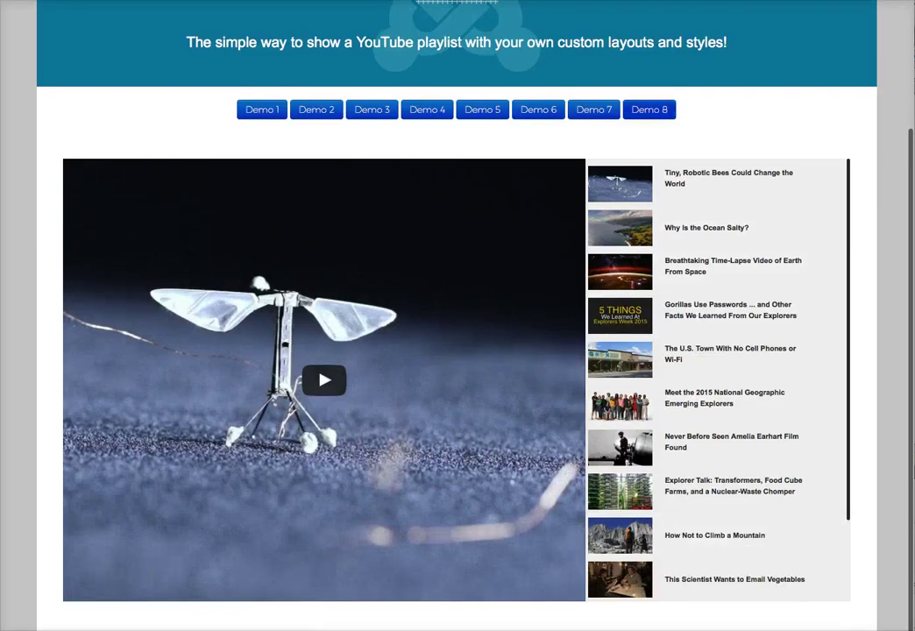
left_click(649, 110)
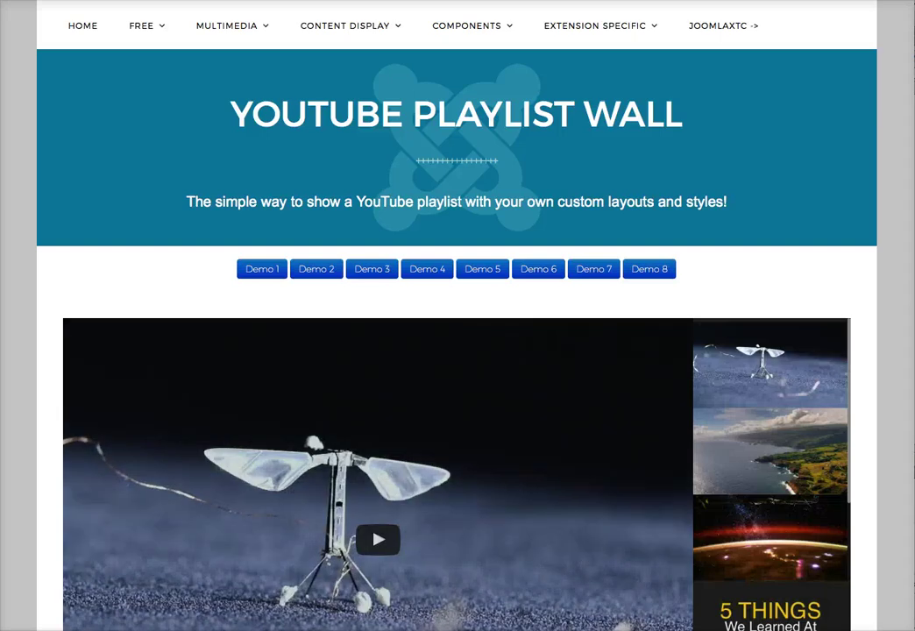
scroll(455, 351, "down", 3)
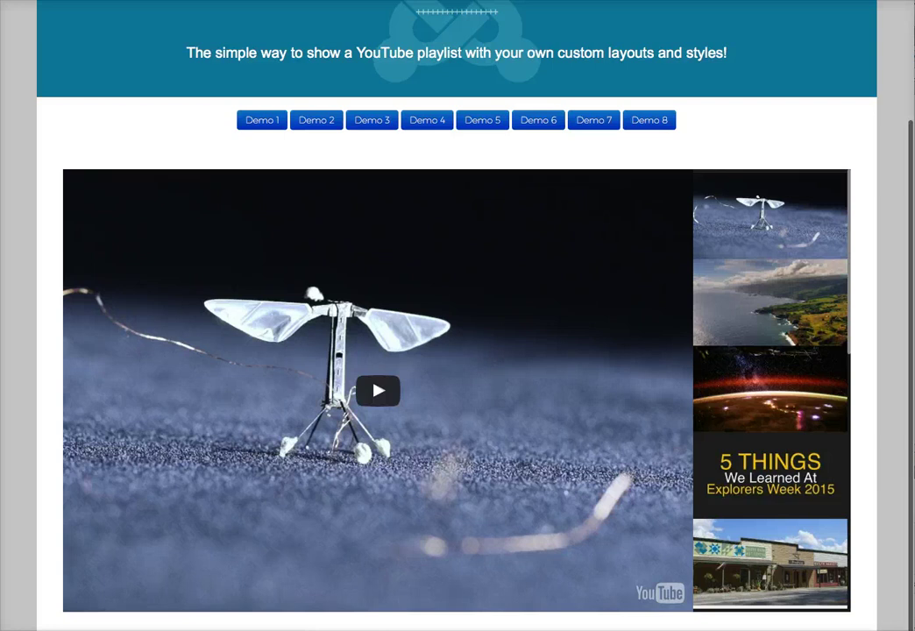
scroll(770, 389, "down", 5)
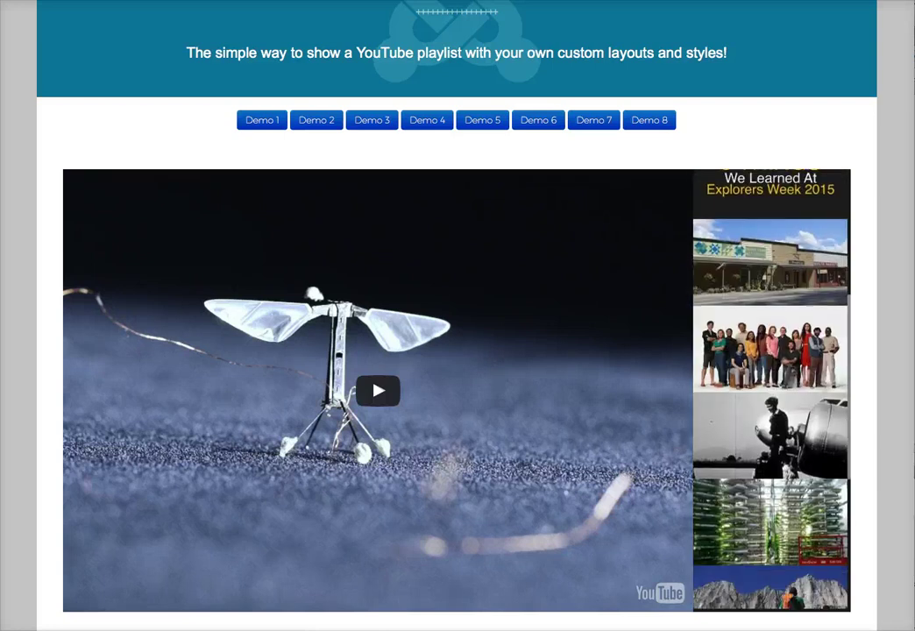
scroll(770, 390, "down", 3)
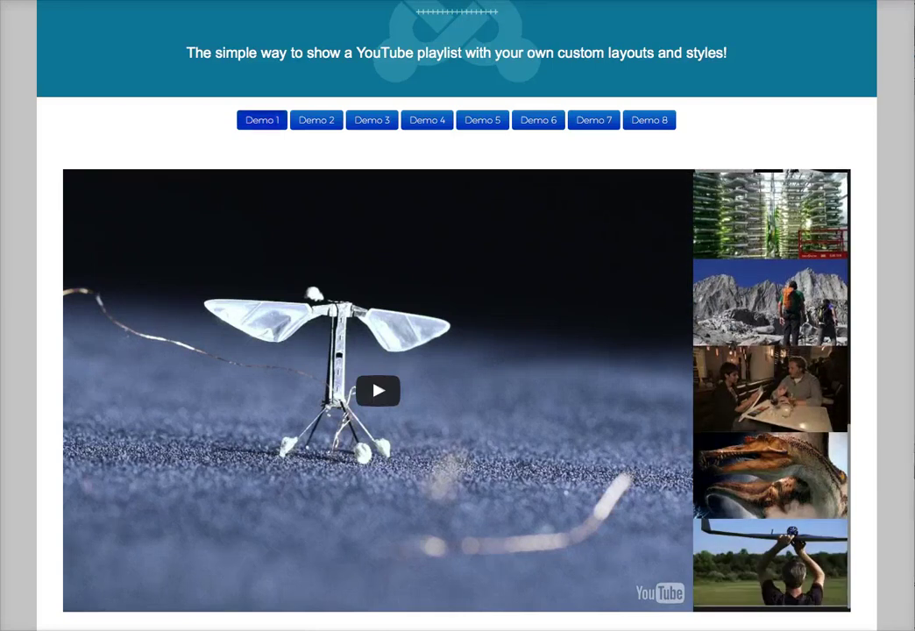
left_click(261, 120)
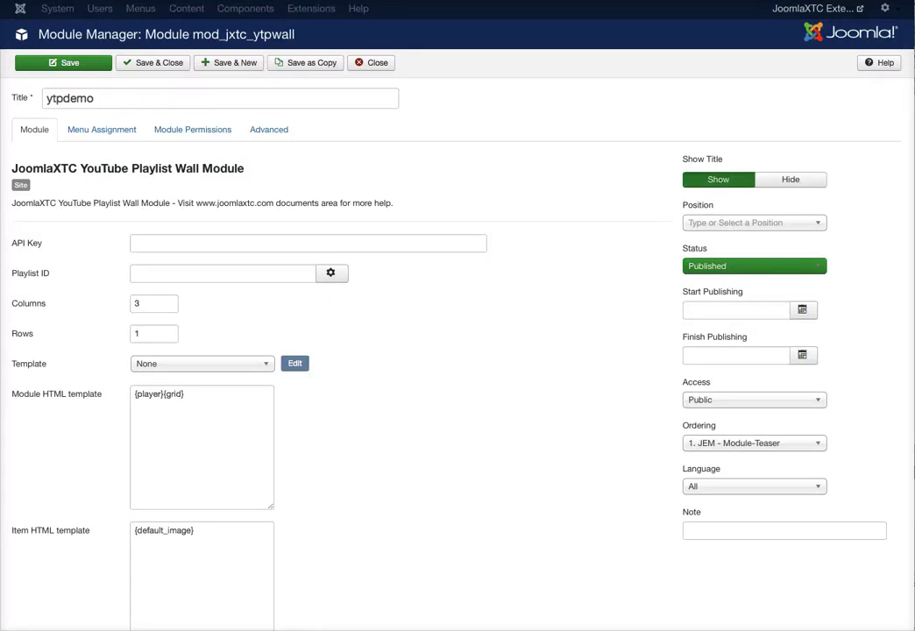
Use the Playlist ID gear button to look up channel playlists, then show the Template choices.
left_click(330, 272)
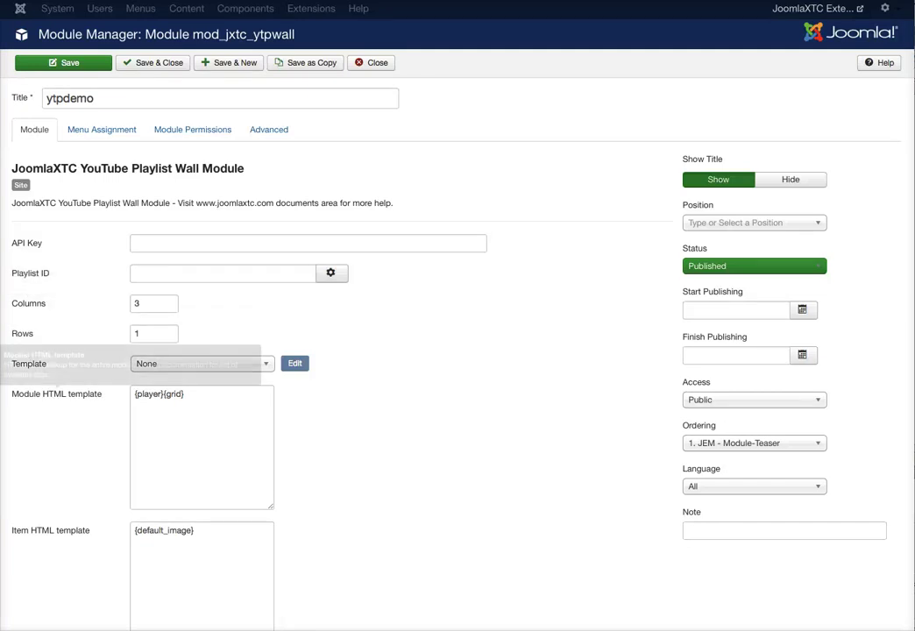
left_click(202, 363)
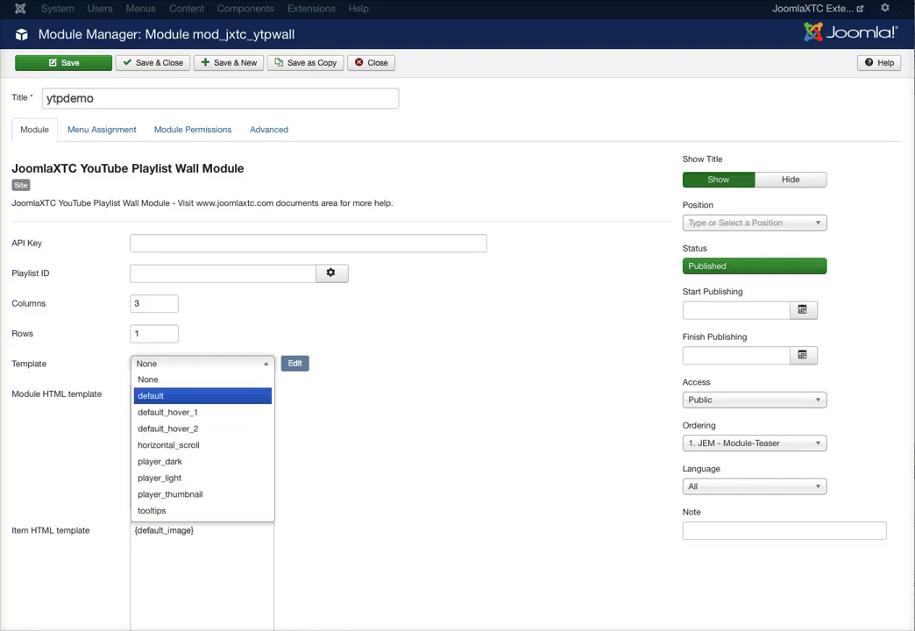
Apply the 'default' template, loading its HTML into both template fields, and leave the theme on Dark.
left_click(151, 395)
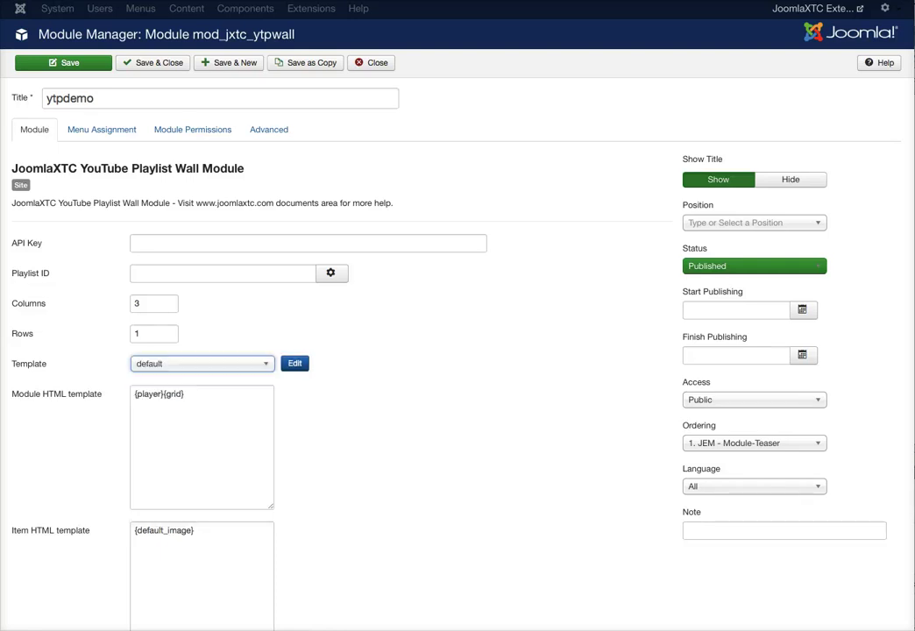
left_click(295, 363)
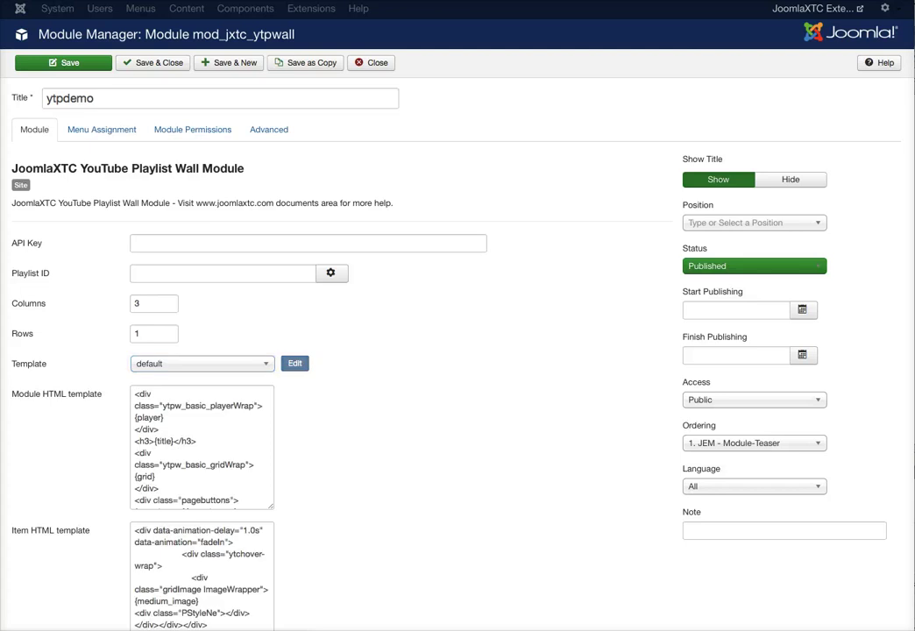
scroll(56, 293, "down", 3)
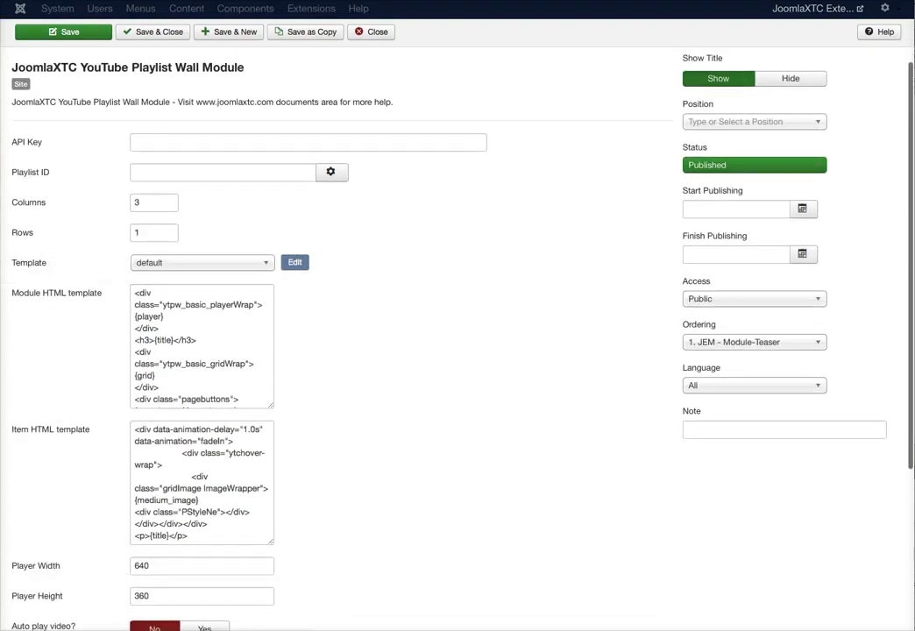
scroll(53, 263, "down", 8)
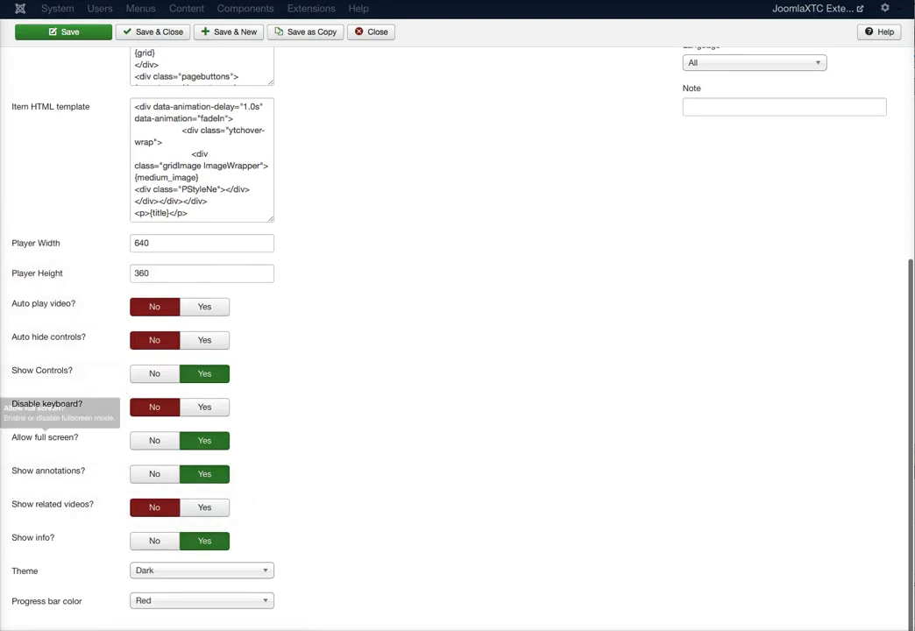
left_click(202, 570)
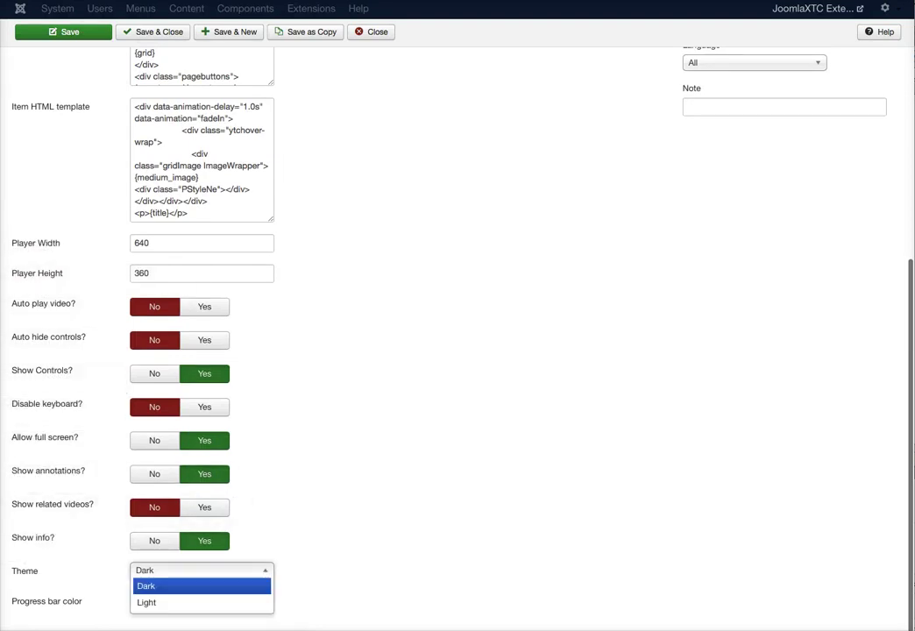
key("Escape")
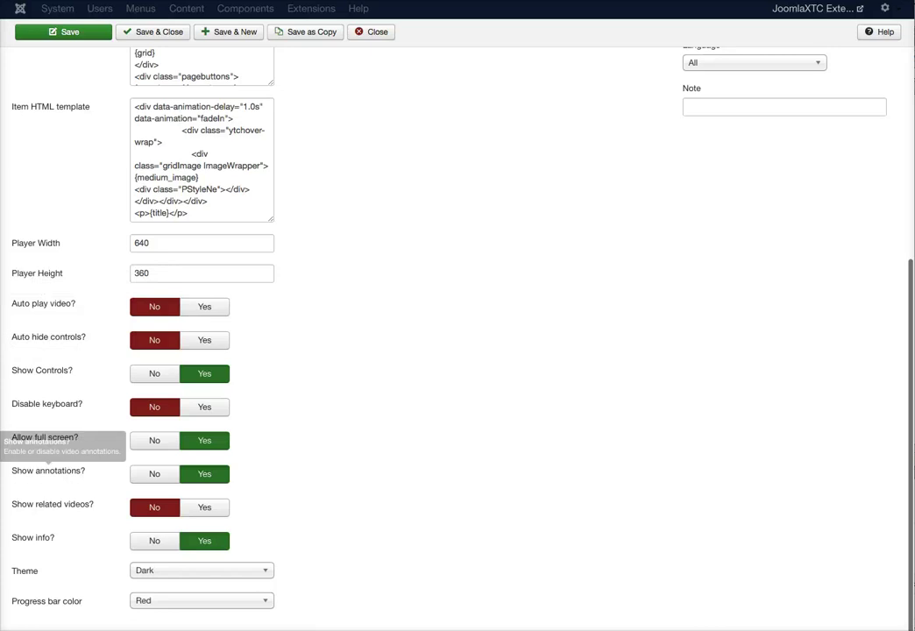
scroll(456, 350, "up", 10)
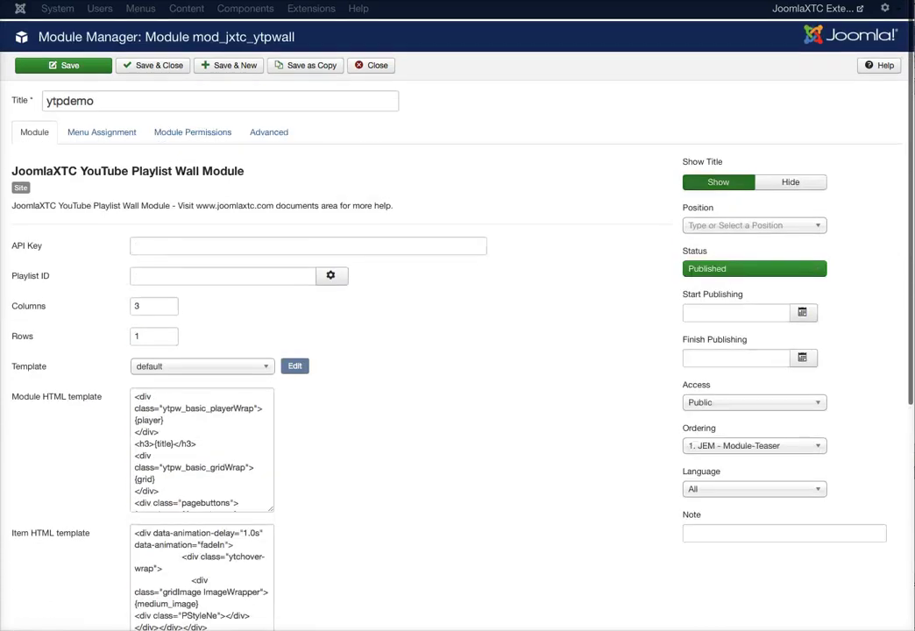
Show the Advanced tab with the default Custom CSS and scroll-to speed 500.
left_click(269, 129)
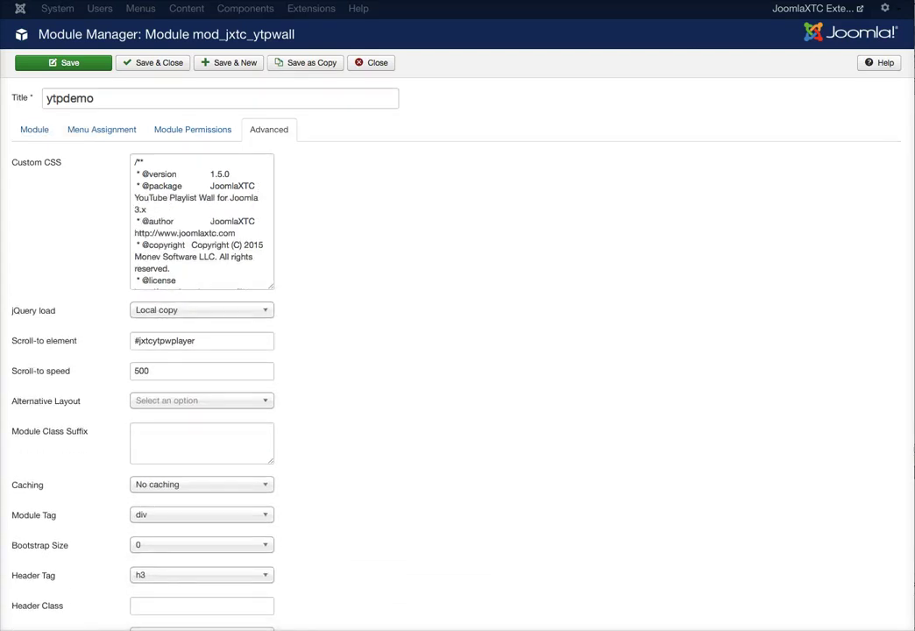
scroll(458, 351, "down", 1)
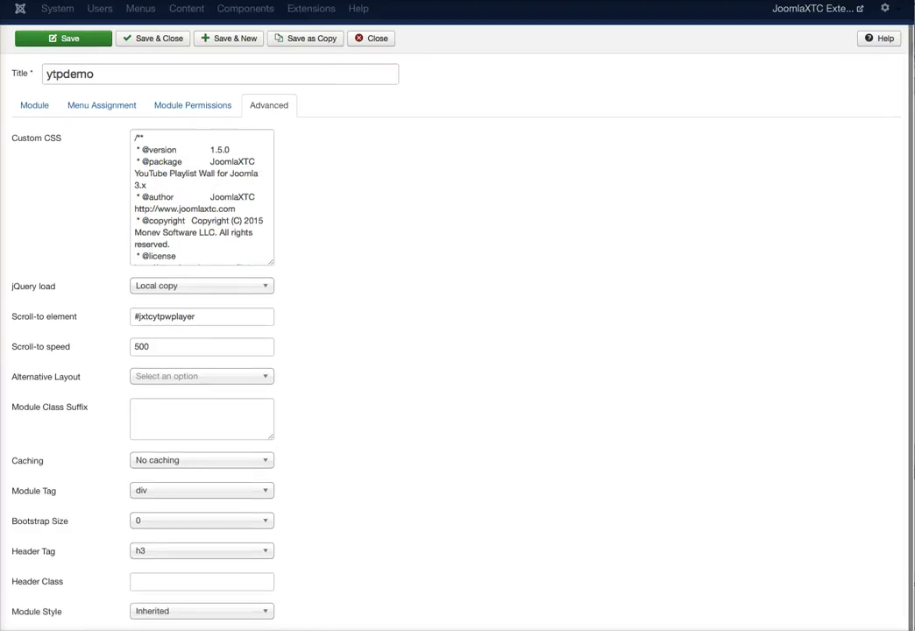